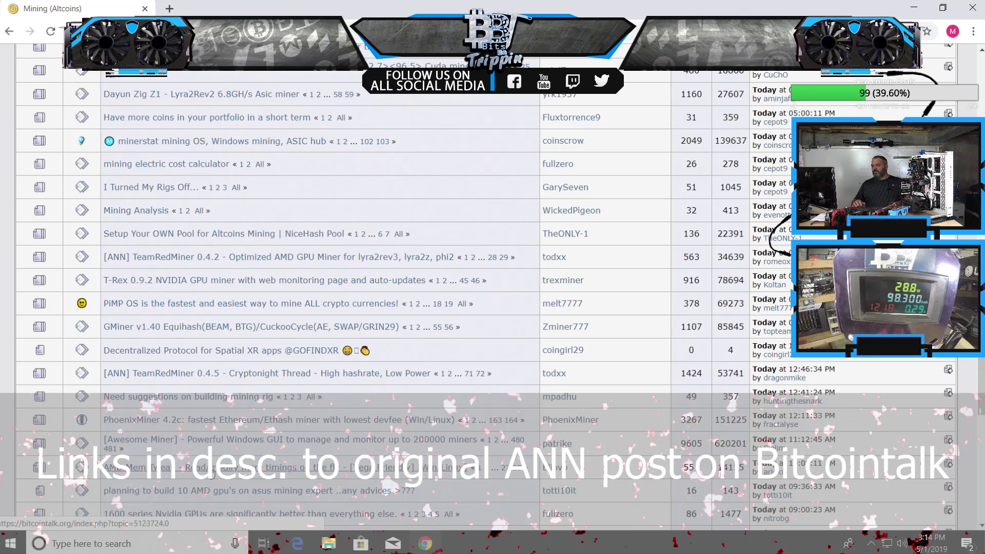
# Open the AMD Mem Tweak topic in the Mining (Altcoins) board and examine its supported hardware, links, screenshots and first-page replies
pyautogui.click(210, 471)
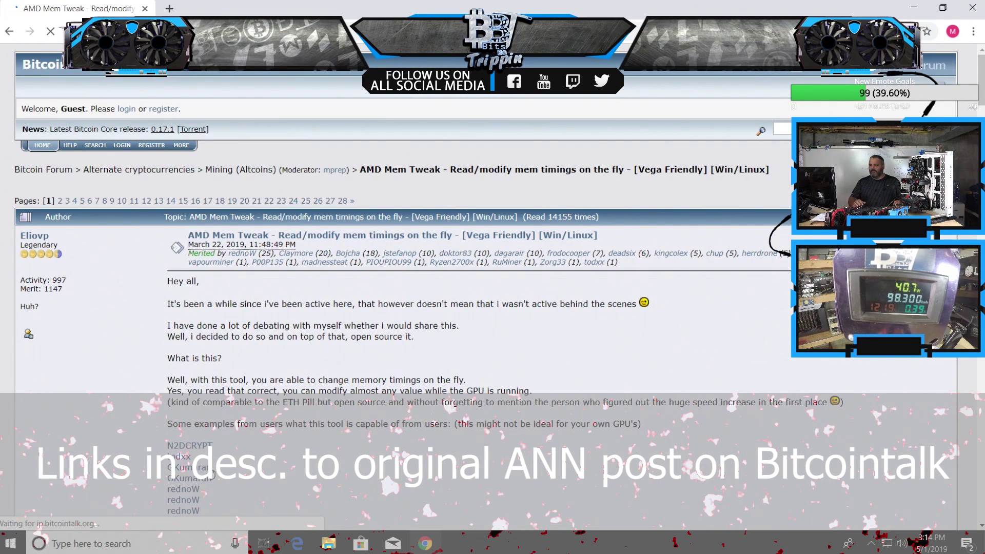
pyautogui.scroll(-3, 379, 299)
pyautogui.scroll(-2, 378, 299)
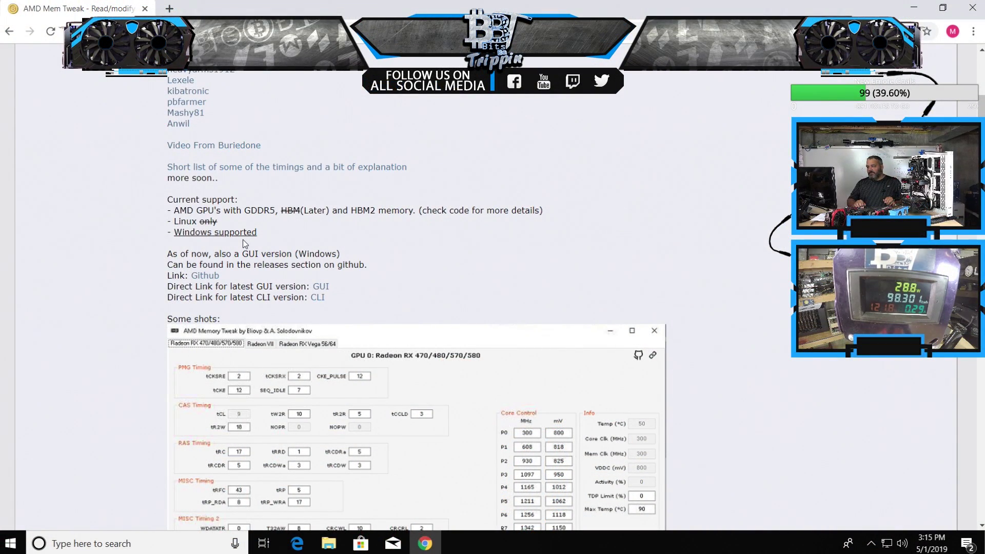
pyautogui.scroll(-15, 242, 239)
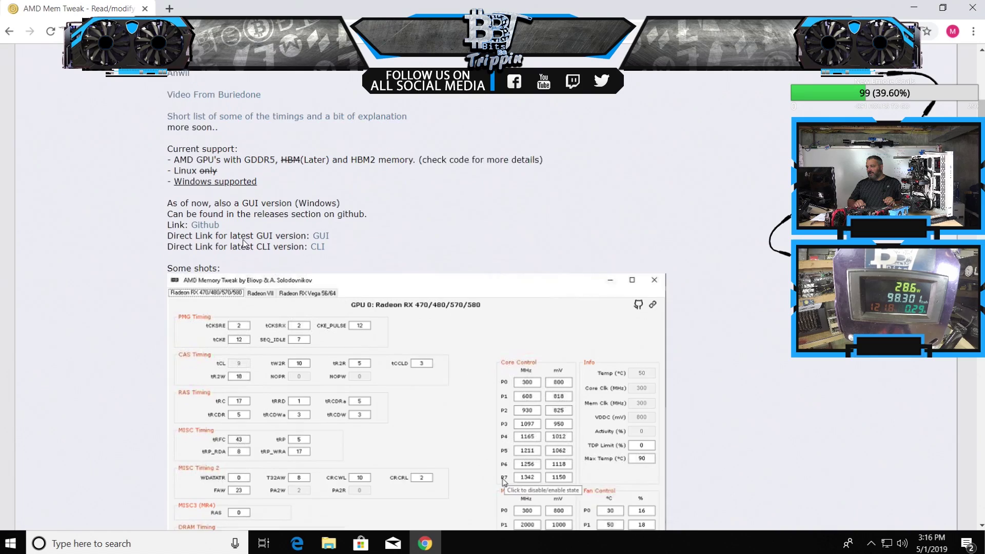
pyautogui.scroll(-2, 242, 242)
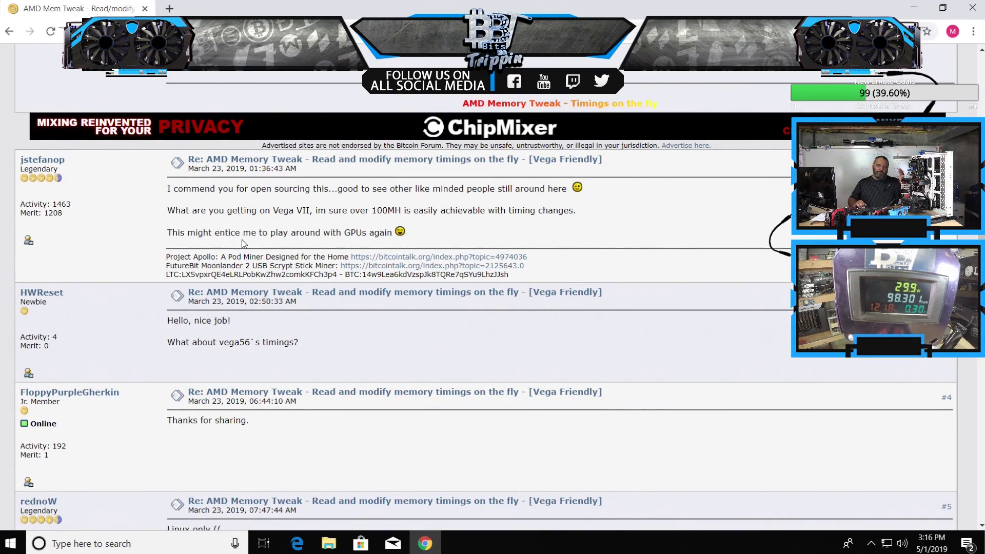
pyautogui.scroll(-20, 241, 239)
pyautogui.scroll(-15, 241, 239)
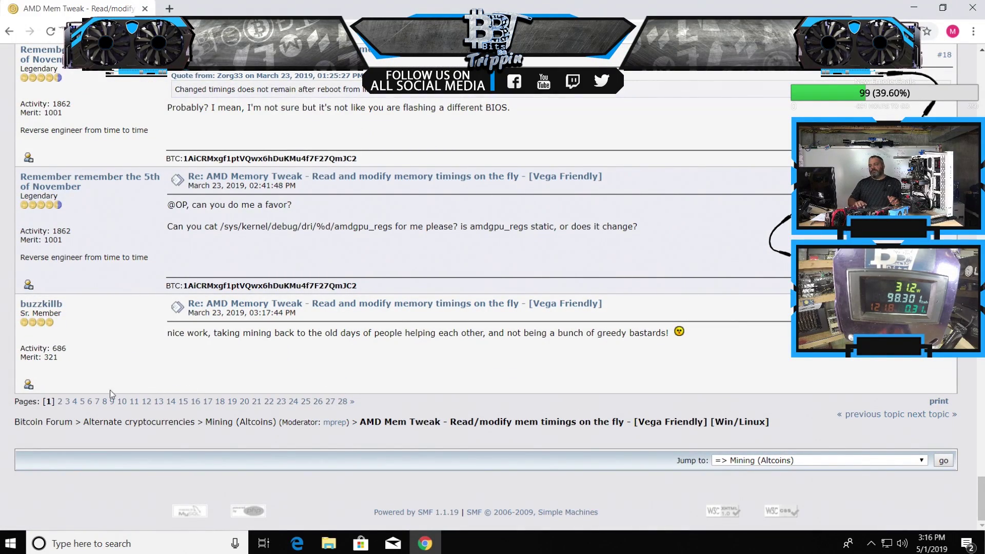
# Open page 2 of the AMD Mem Tweak topic and read through its replies to the end
pyautogui.click(59, 402)
pyautogui.scroll(-20, 60, 409)
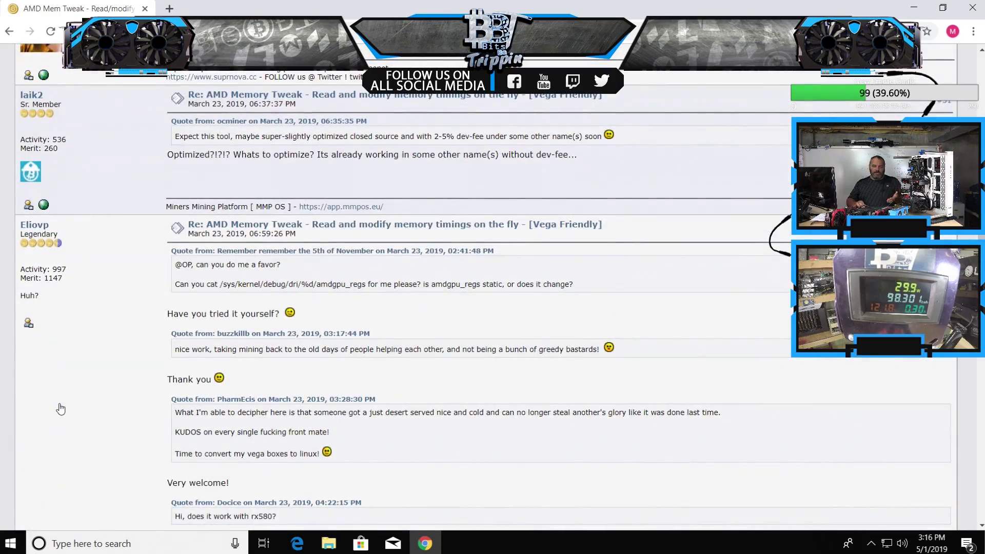
pyautogui.scroll(-8, 60, 409)
pyautogui.scroll(-5, 60, 408)
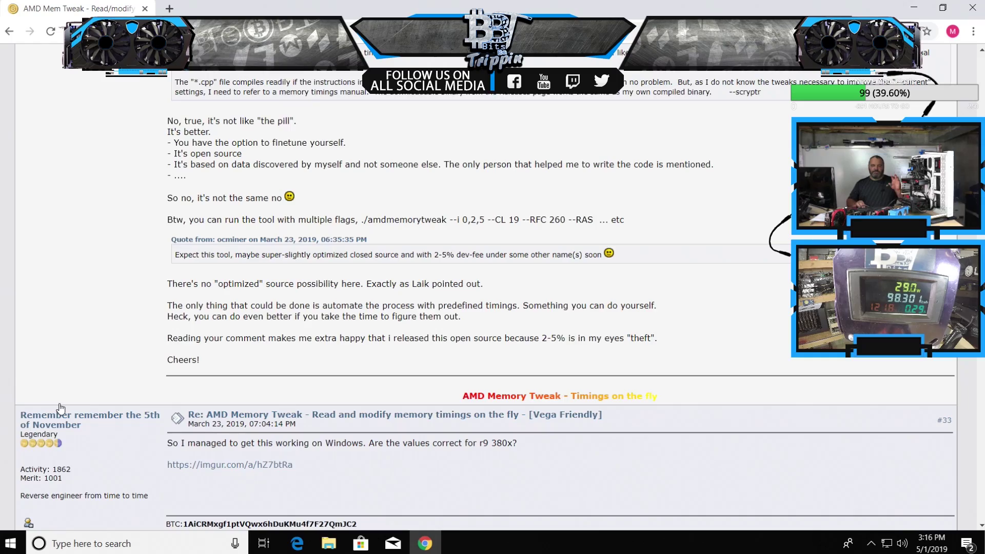
pyautogui.scroll(-7, 60, 409)
pyautogui.scroll(-8, 60, 409)
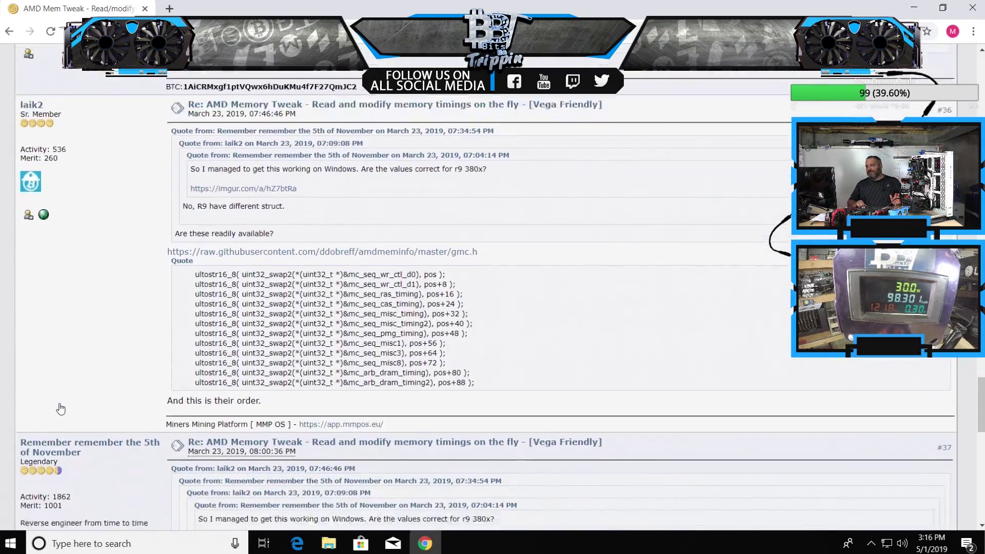
pyautogui.scroll(-20, 60, 408)
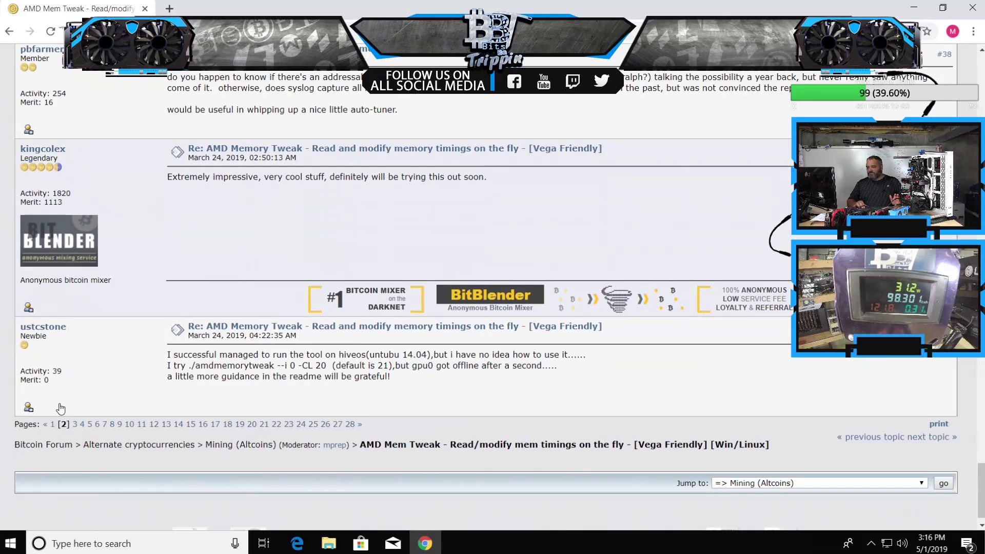
pyautogui.scroll(-1, 60, 409)
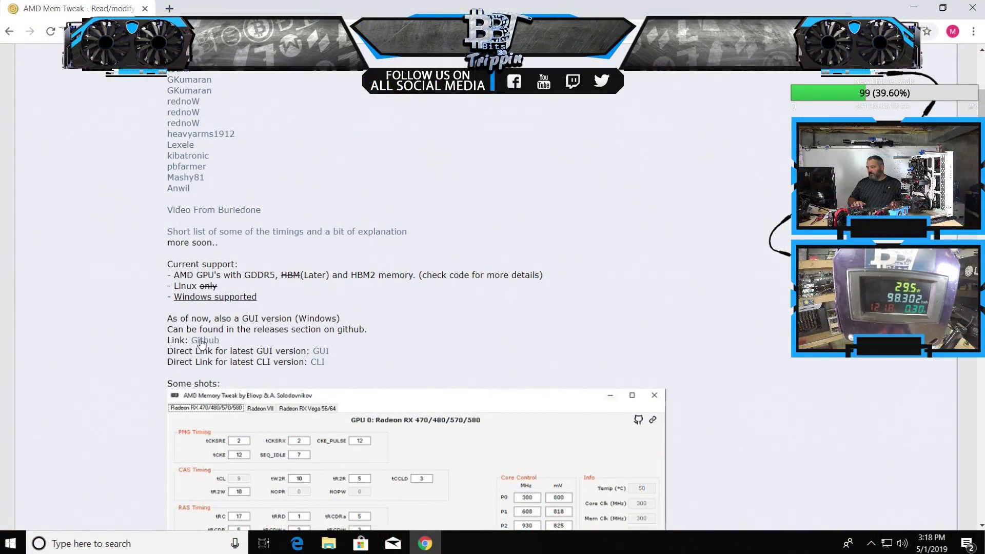
# Open the Github link from the topic's first post and examine the amdmemorytweak README, including its requirements and build instructions
pyautogui.click(202, 342)
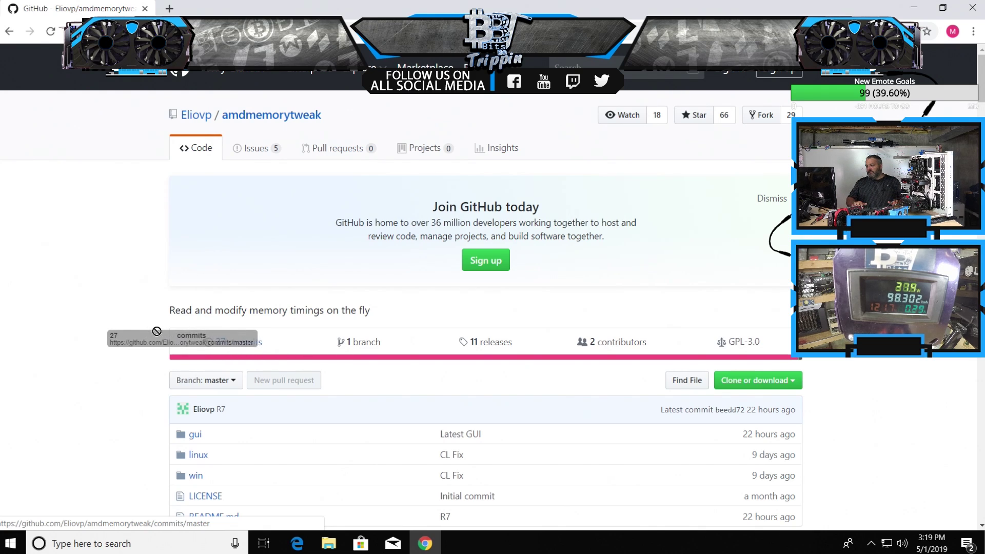
pyautogui.scroll(-1, 135, 323)
pyautogui.scroll(-6, 135, 323)
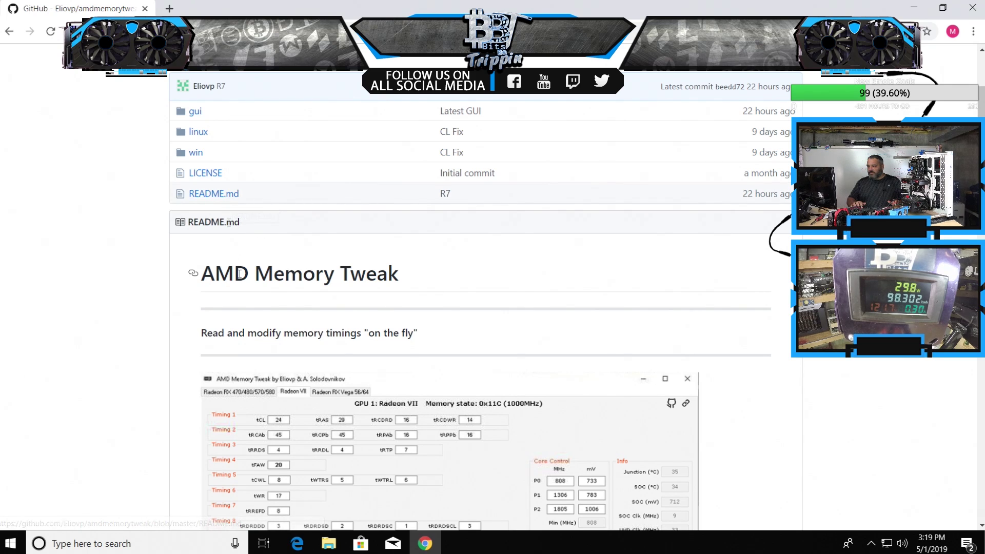
pyautogui.scroll(-10, 212, 291)
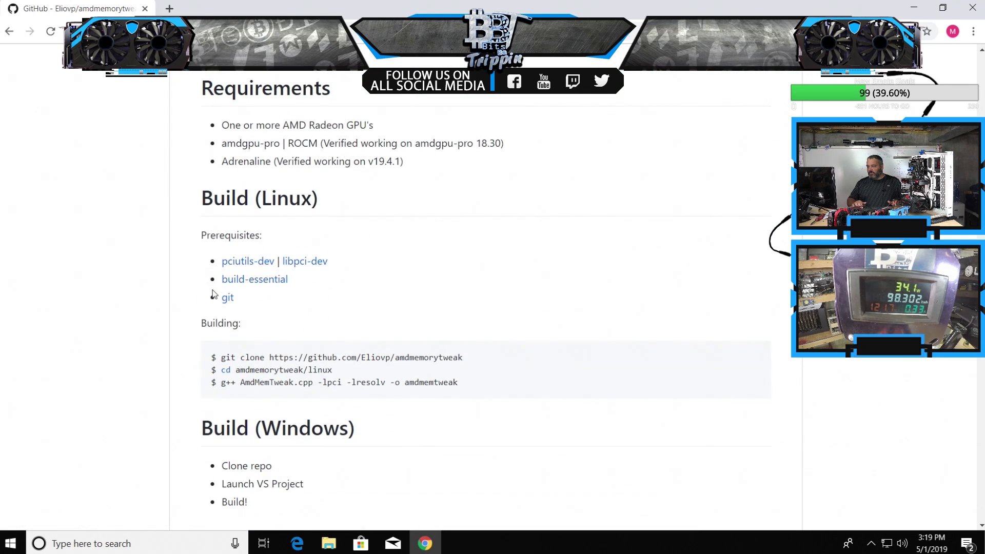
pyautogui.scroll(15, 214, 293)
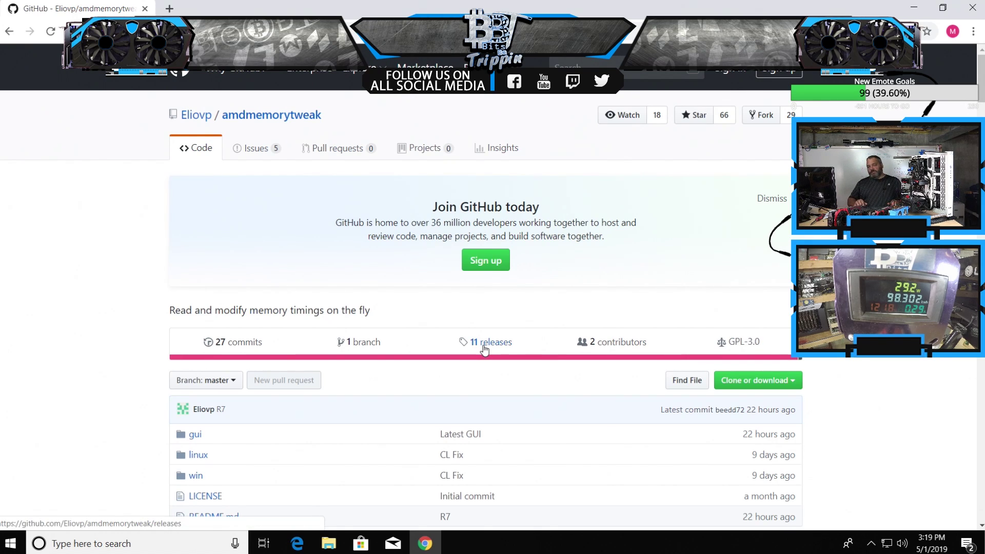
# Open the repository's releases and download the source code zip of GUI Version Beta3 (x64 / x86)
pyautogui.click(483, 349)
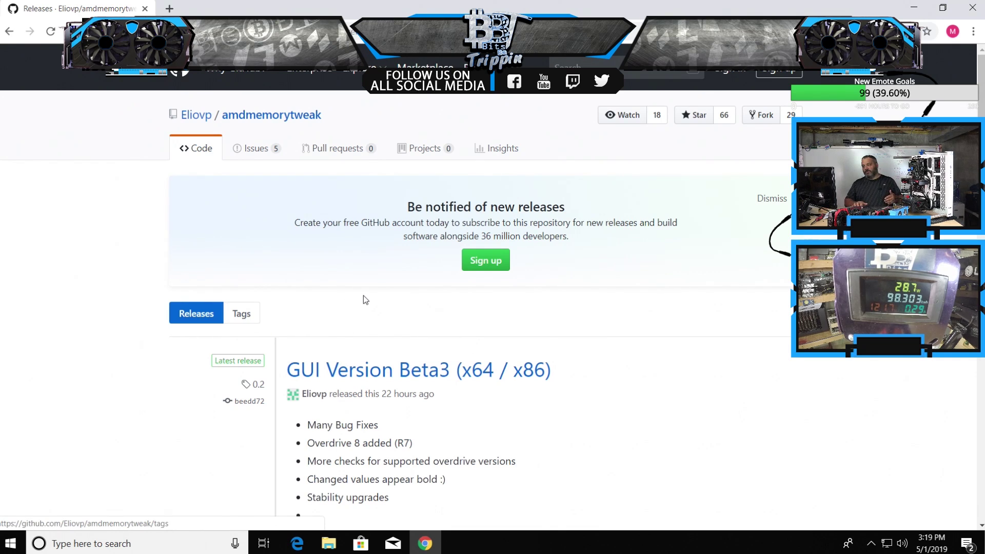
pyautogui.scroll(-4, 365, 294)
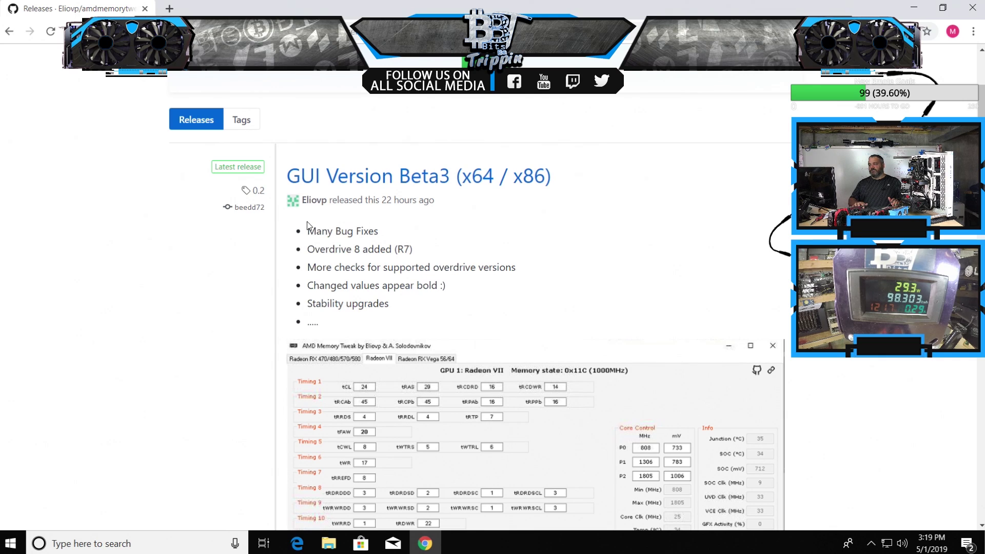
pyautogui.scroll(-9, 276, 216)
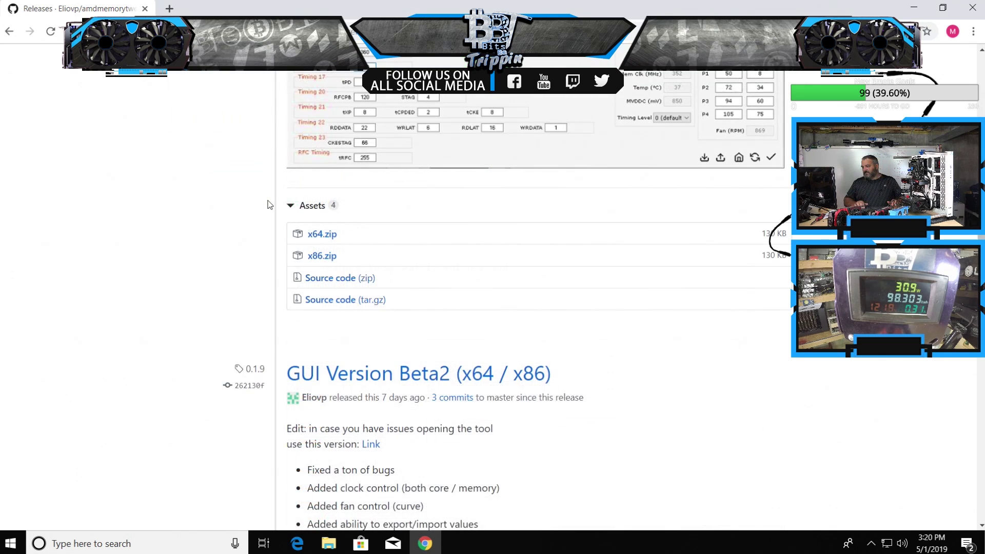
pyautogui.scroll(1, 268, 204)
pyautogui.scroll(12, 268, 204)
pyautogui.scroll(-3, 267, 204)
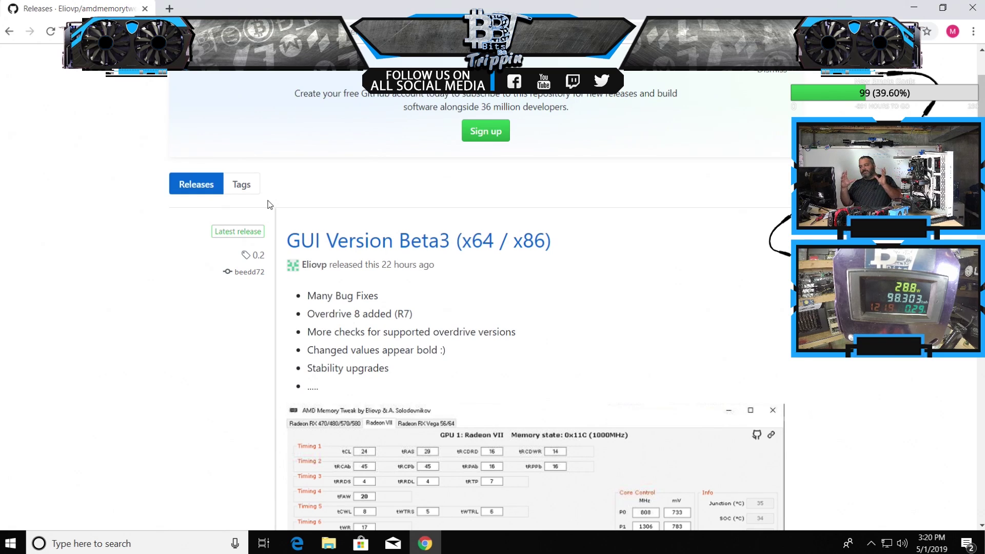
pyautogui.scroll(-9, 268, 204)
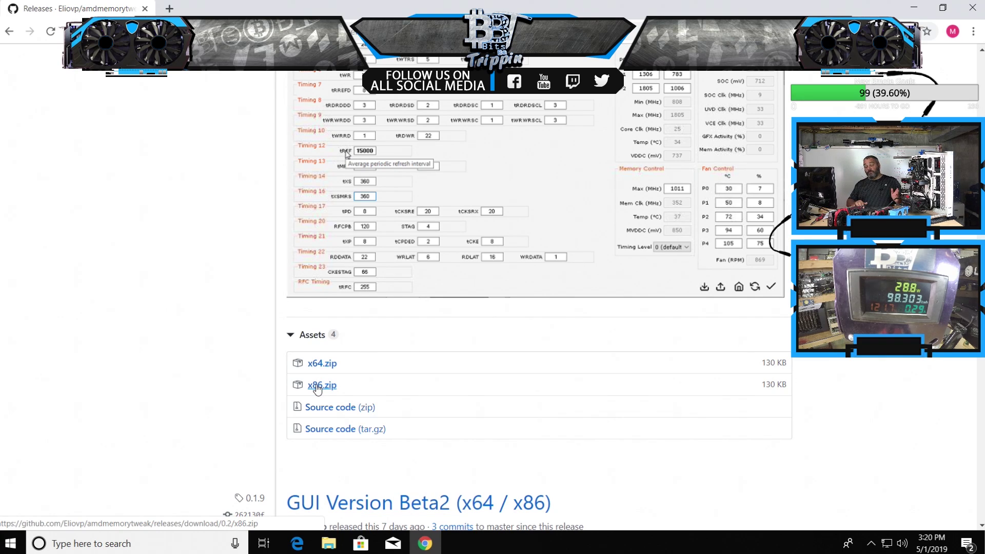
pyautogui.click(332, 415)
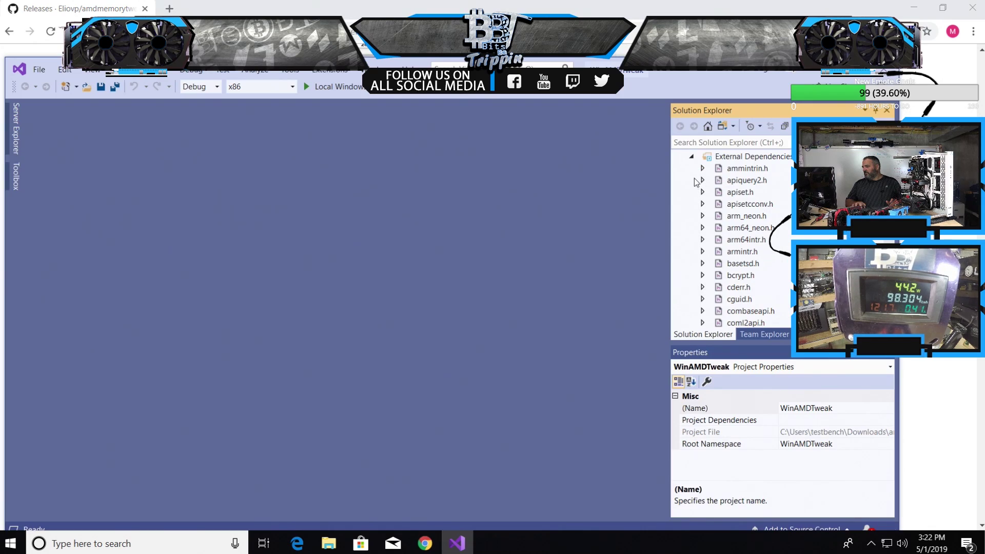
# In Visual Studio, collapse External Dependencies, expand Source Files in the WinAMDTweak project and open WinAMDTweak.cpp
pyautogui.click(691, 157)
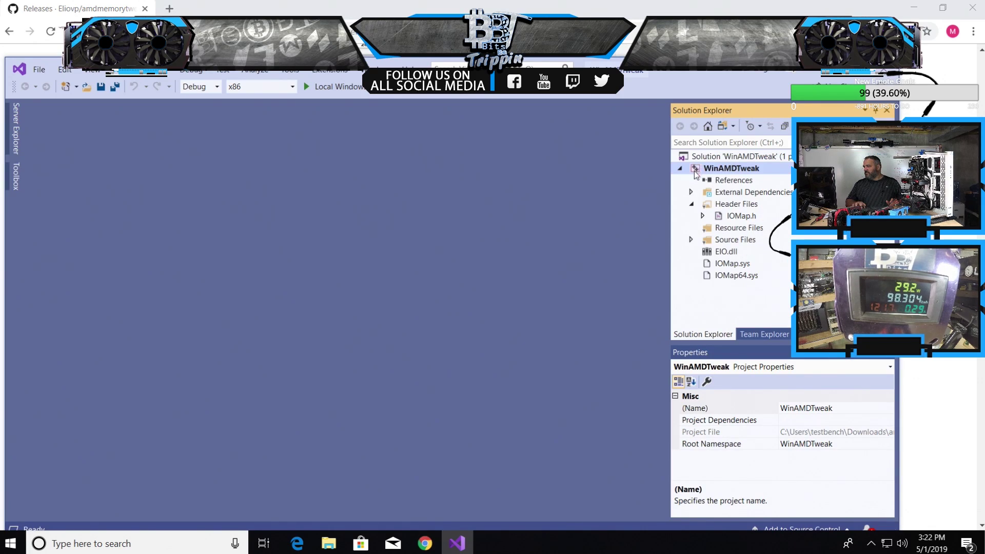
pyautogui.click(693, 239)
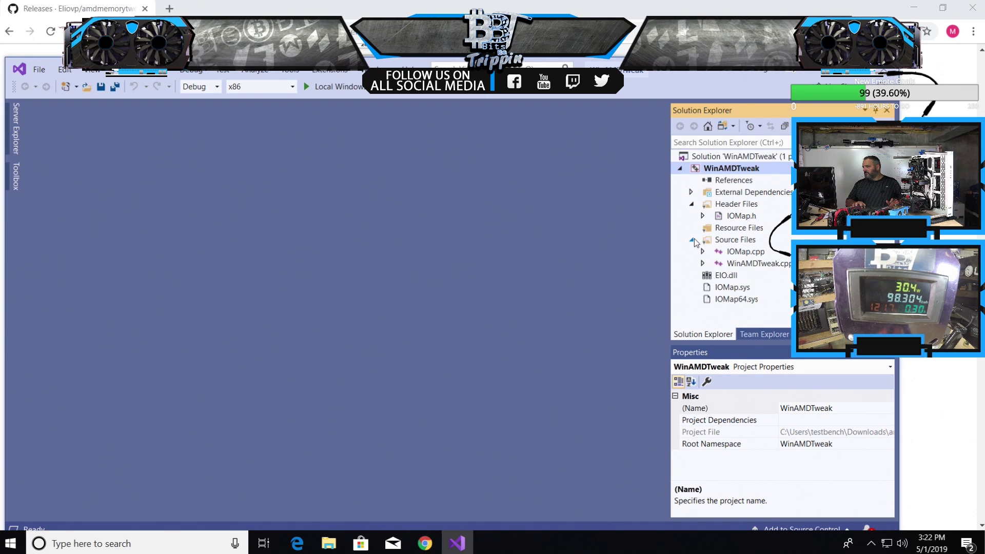
pyautogui.click(732, 264)
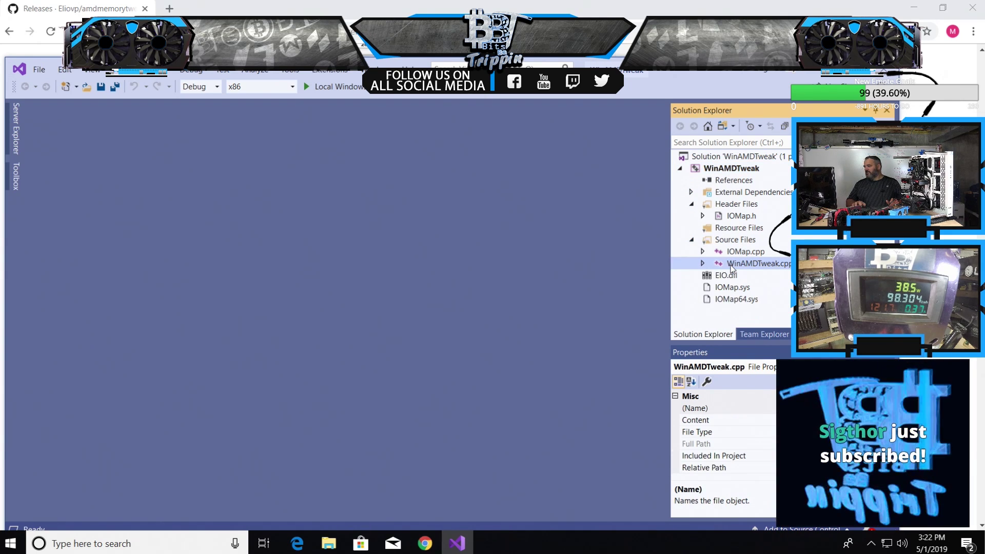
pyautogui.doubleClick(731, 264)
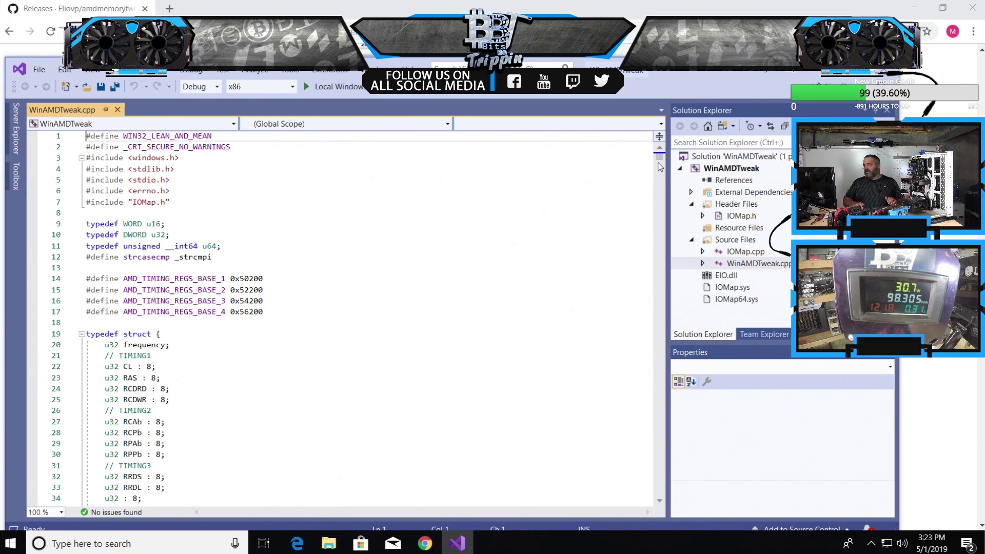
# Examine the memory timing structures and their comments in WinAMDTweak.cpp, such as the RAS and CAS timing definitions
pyautogui.moveTo(658, 161); pyautogui.dragTo(660, 191)
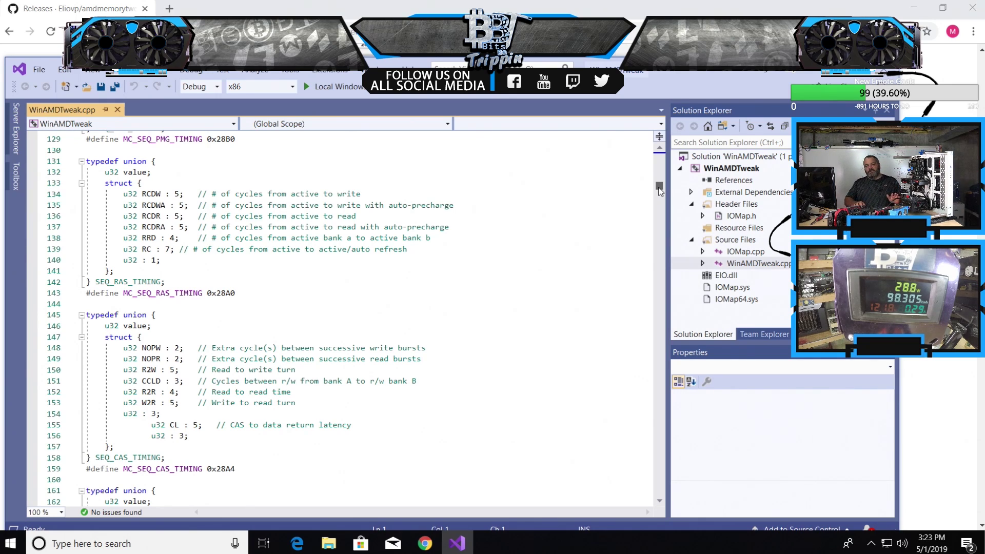
pyautogui.click(655, 198)
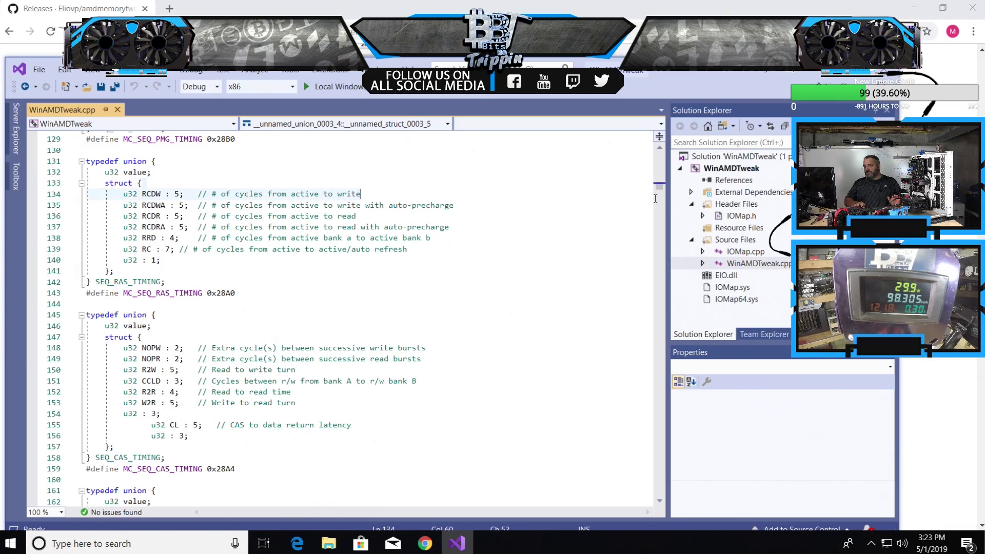
pyautogui.moveTo(654, 197); pyautogui.dragTo(655, 205)
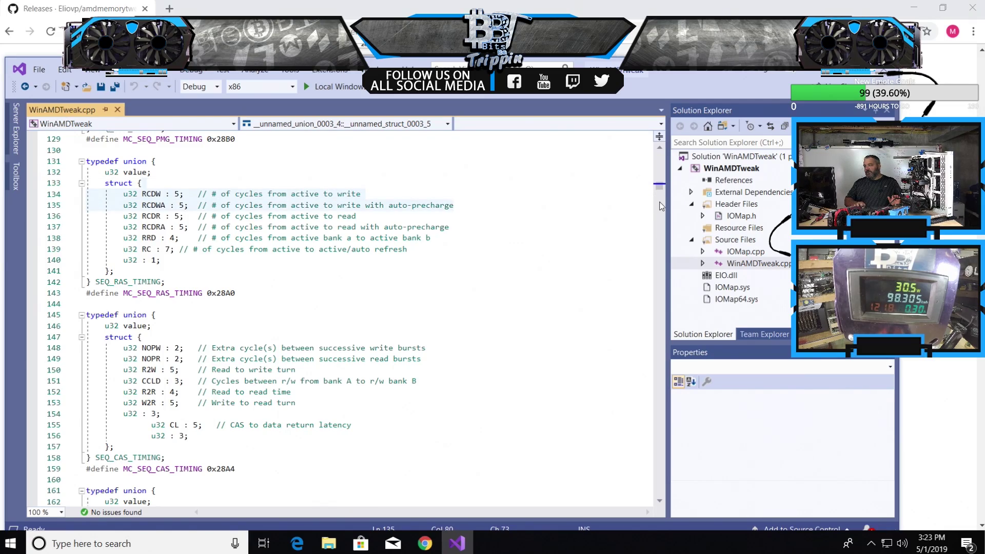
pyautogui.scroll(-5, 661, 206)
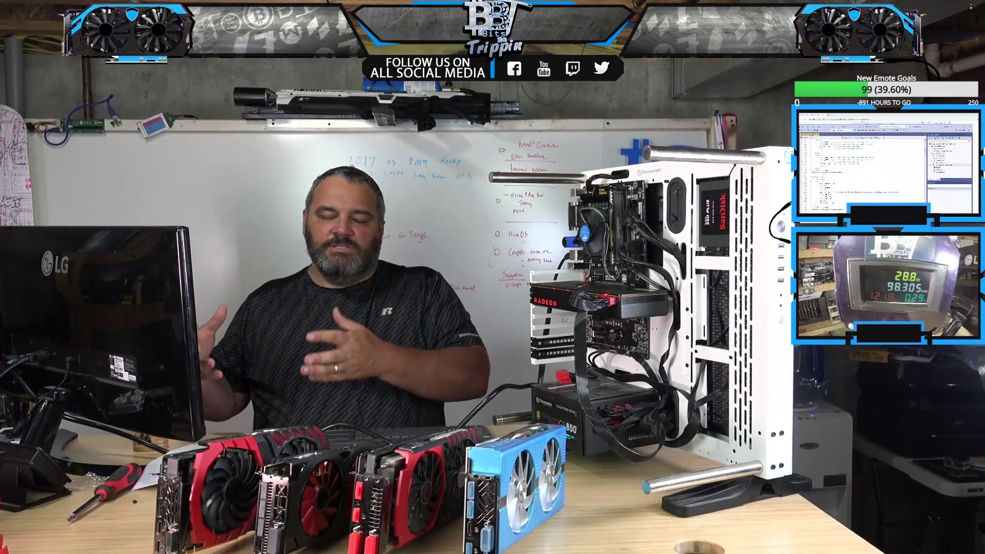
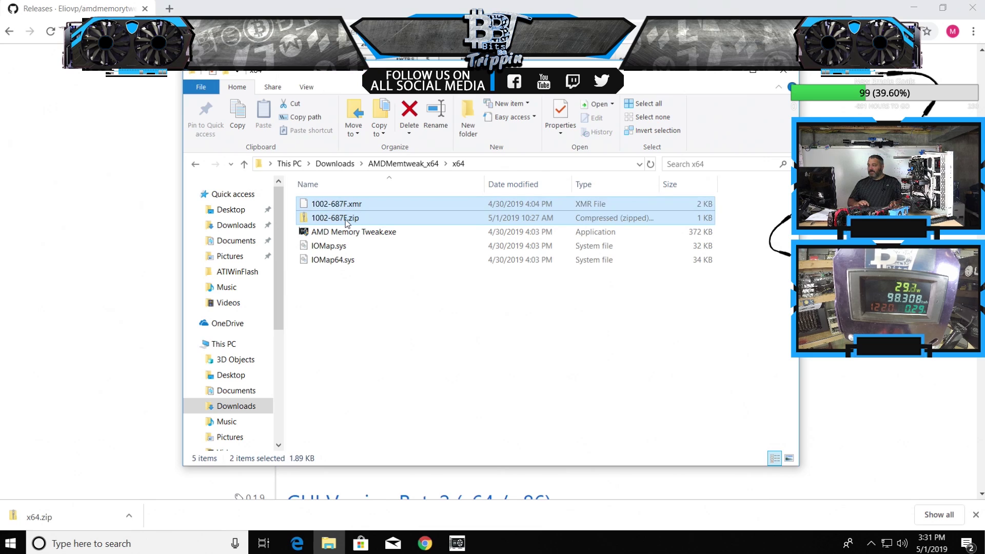
# Delete 1002-687F.xmr and 1002-687F.zip from the AMDMemtweak_x64 x64 folder
pyautogui.press('Delete')
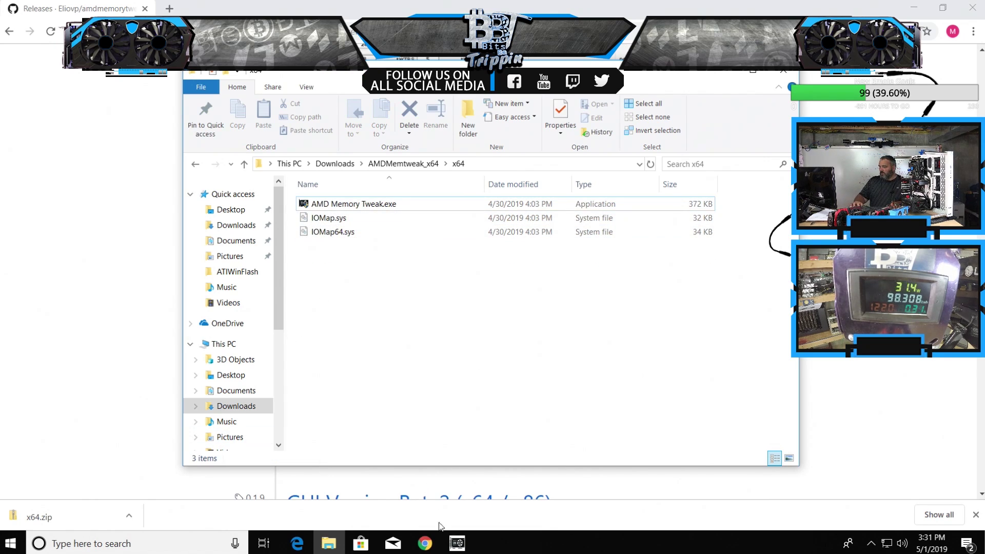
# Switch to AMD Memory Tweak, reposition its window and disable memory states P0, P1 and P2 under Memory Control
pyautogui.click(454, 546)
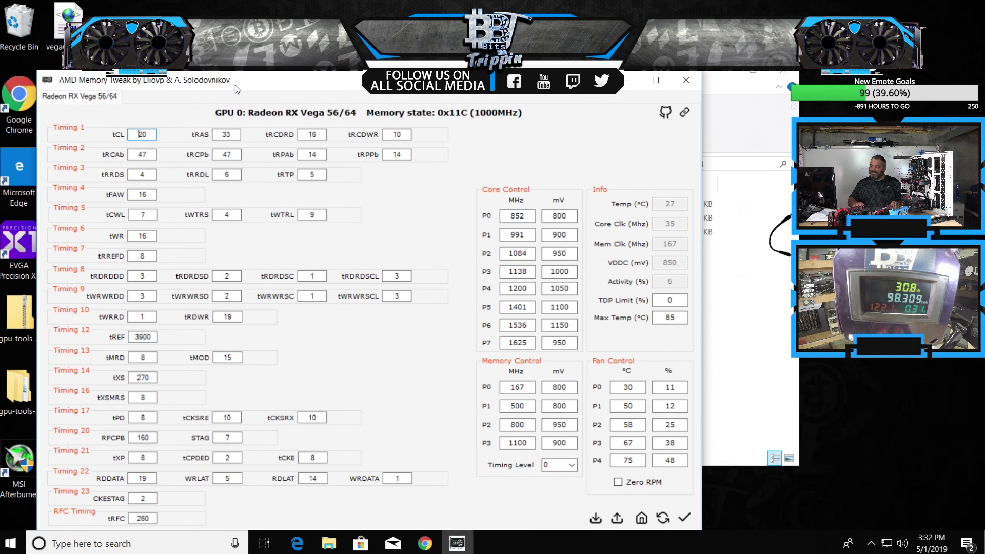
pyautogui.moveTo(235, 84); pyautogui.dragTo(243, 76)
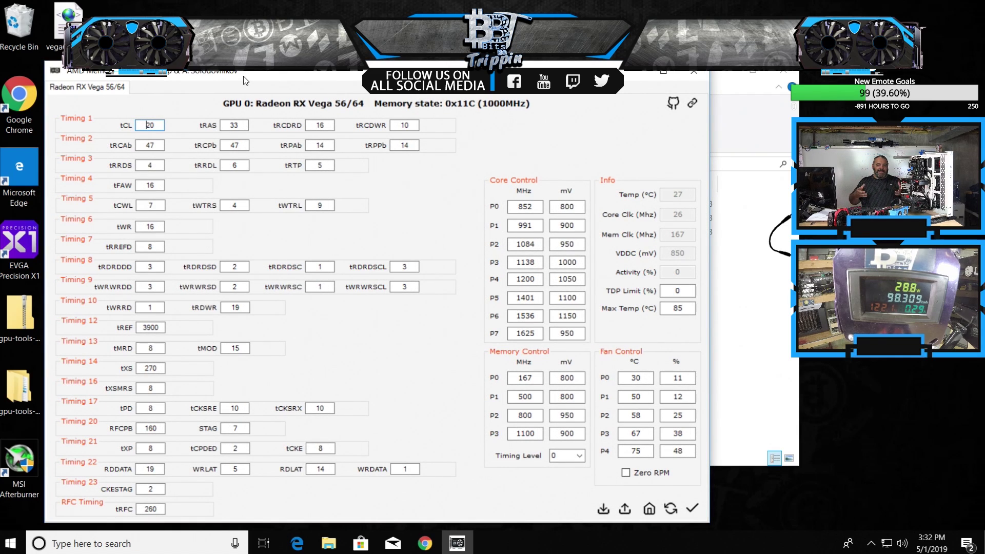
pyautogui.moveTo(243, 76); pyautogui.dragTo(222, 85)
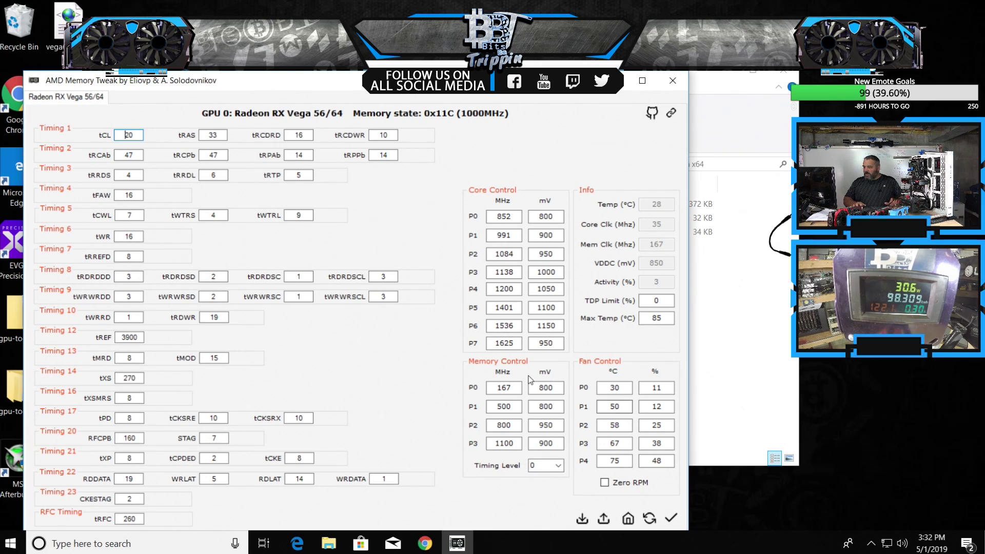
pyautogui.click(472, 387)
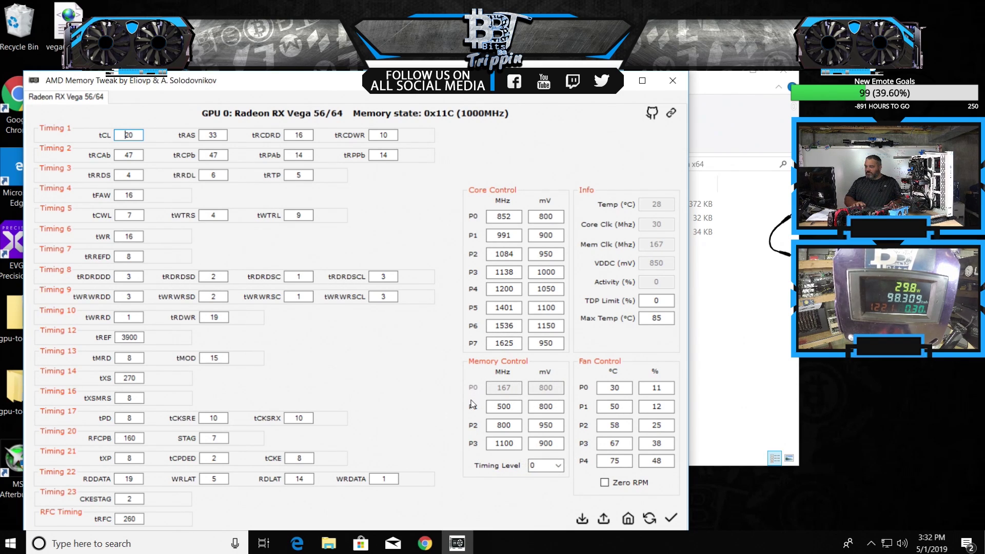
pyautogui.click(473, 410)
pyautogui.click(473, 425)
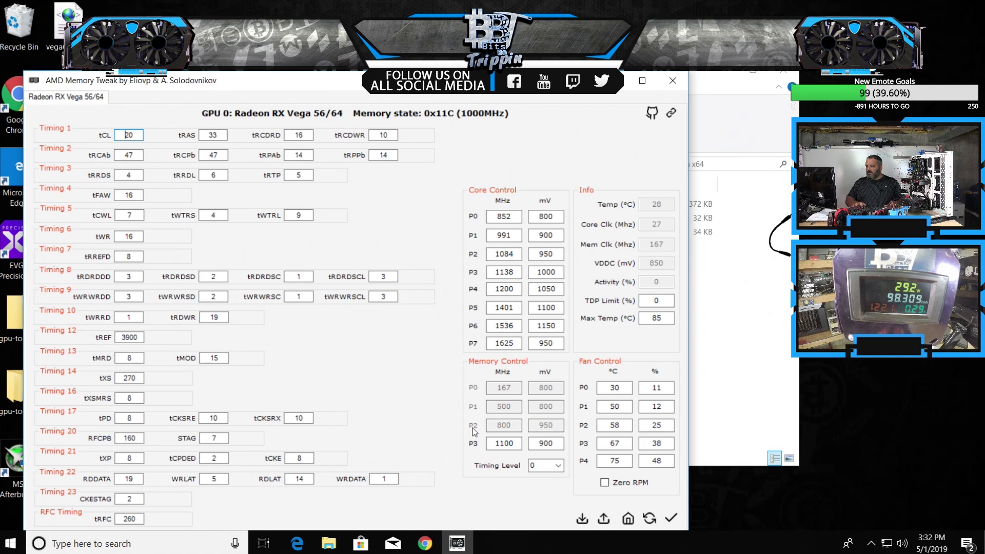
# Disable core states P0 through P6 under Core Control, keeping only P7 enabled
pyautogui.click(473, 326)
pyautogui.click(495, 342)
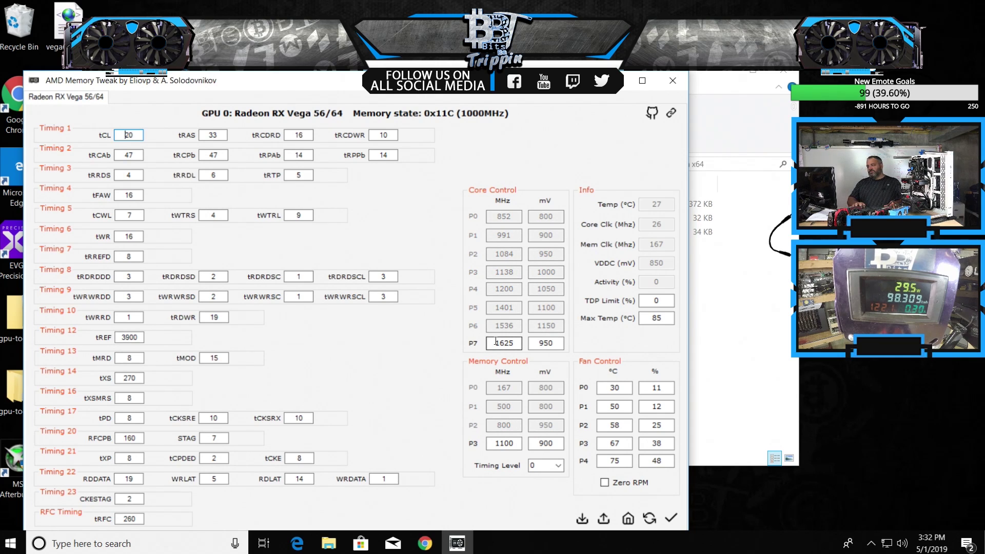
# Launch TechPowerUp GPU-Z with elevated permission, view the Radeon RX Vega's graphics card details and dismiss the window
pyautogui.click(132, 545)
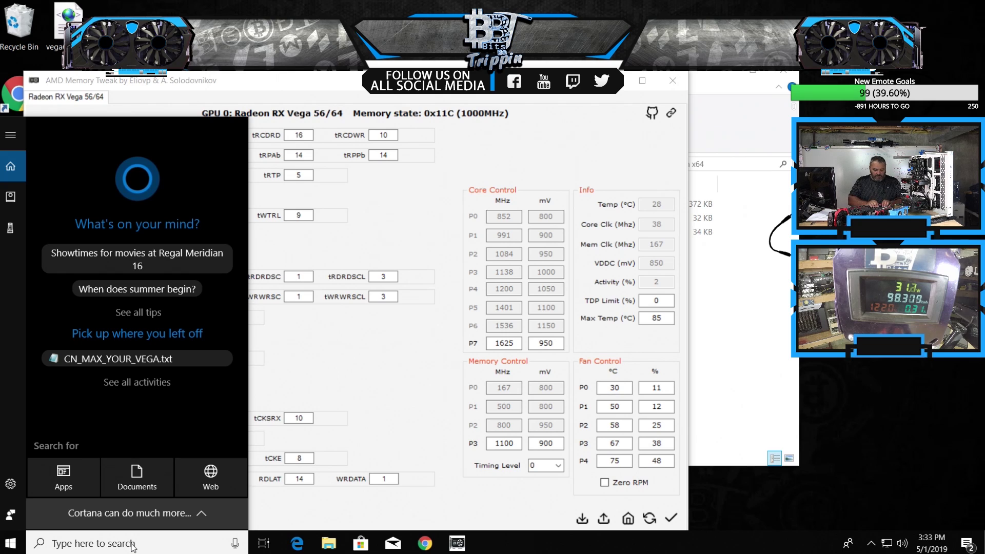
pyautogui.write('gpu')
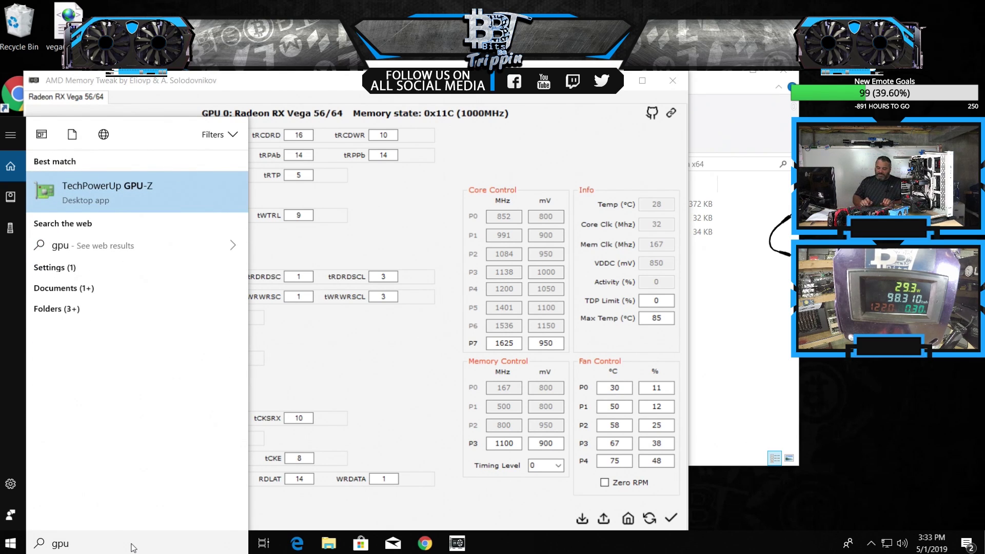
pyautogui.press('Return')
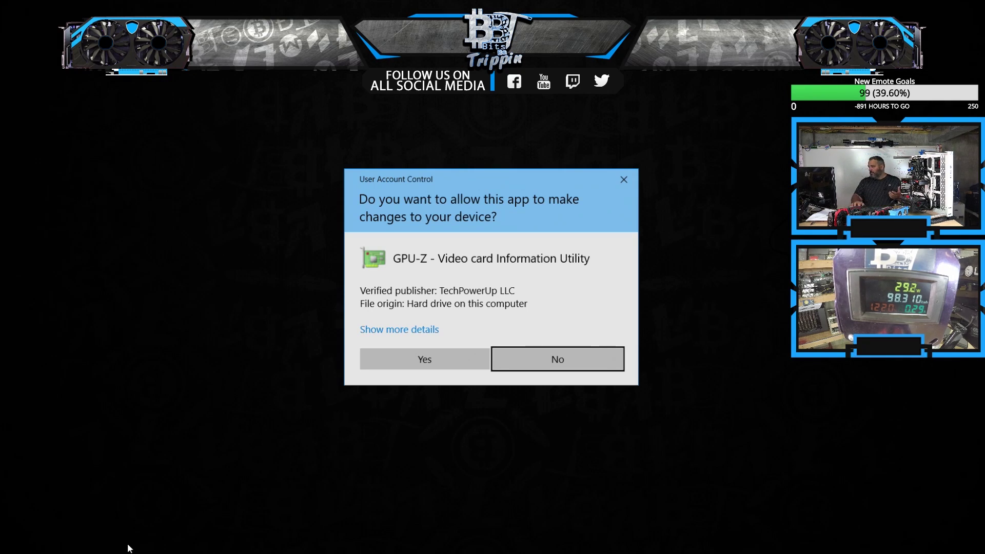
pyautogui.click(416, 363)
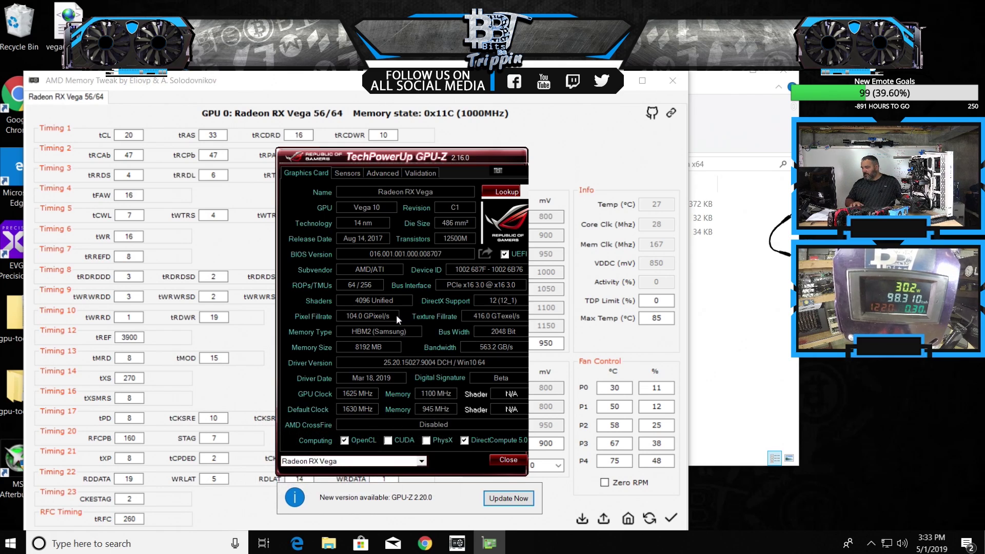
pyautogui.press('Escape')
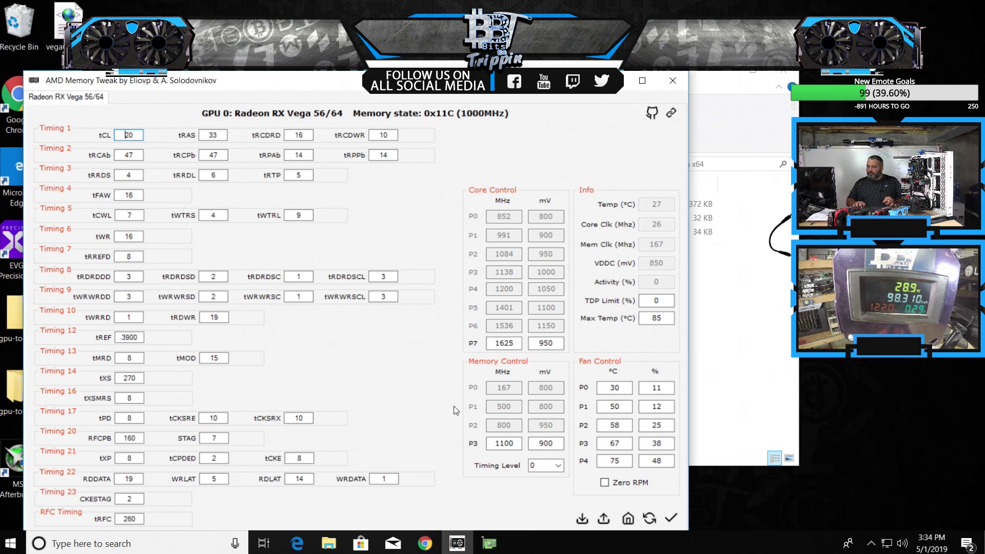
# Switch to Chrome, return to the AMD Mem Tweak Bitcointalk topic, maximize the window and read through the users' replies
pyautogui.click(427, 545)
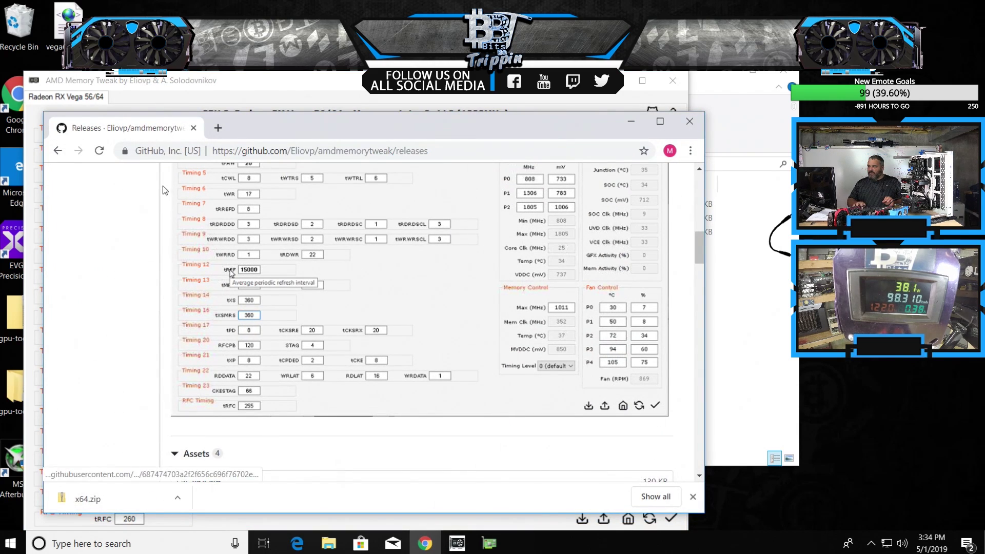
pyautogui.click(58, 150)
pyautogui.click(58, 150)
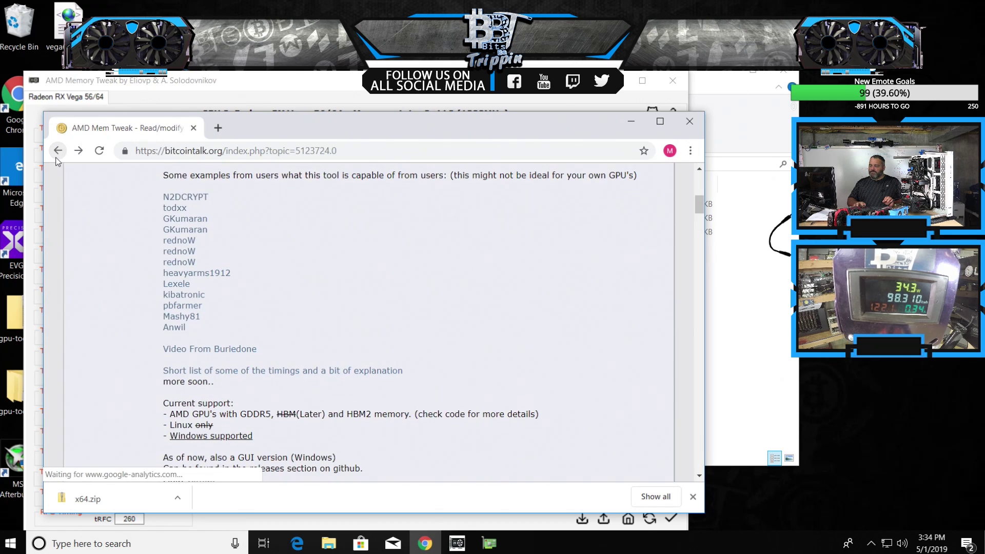
pyautogui.doubleClick(438, 125)
pyautogui.scroll(-10, 546, 315)
pyautogui.scroll(-15, 546, 315)
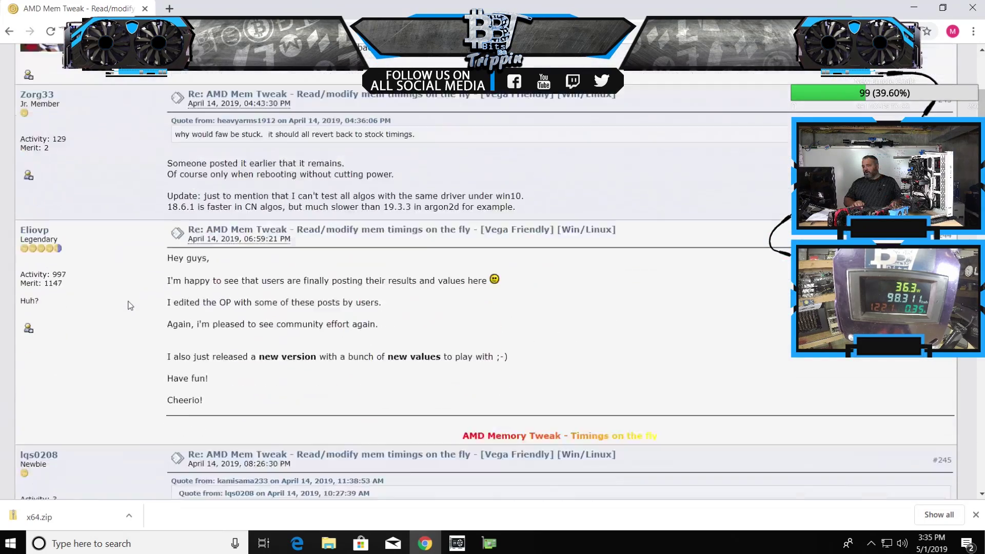
pyautogui.scroll(-8, 130, 306)
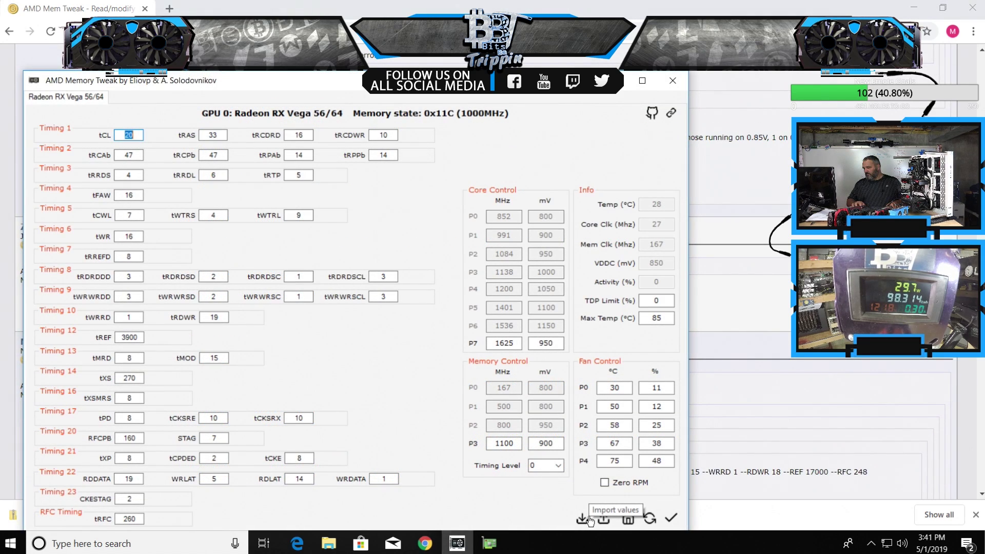
# Switch to AMD Memory Tweak, start importing values and open samsung-vega64-maxhashxmr.xml from Downloads in Notepad++
pyautogui.click(583, 518)
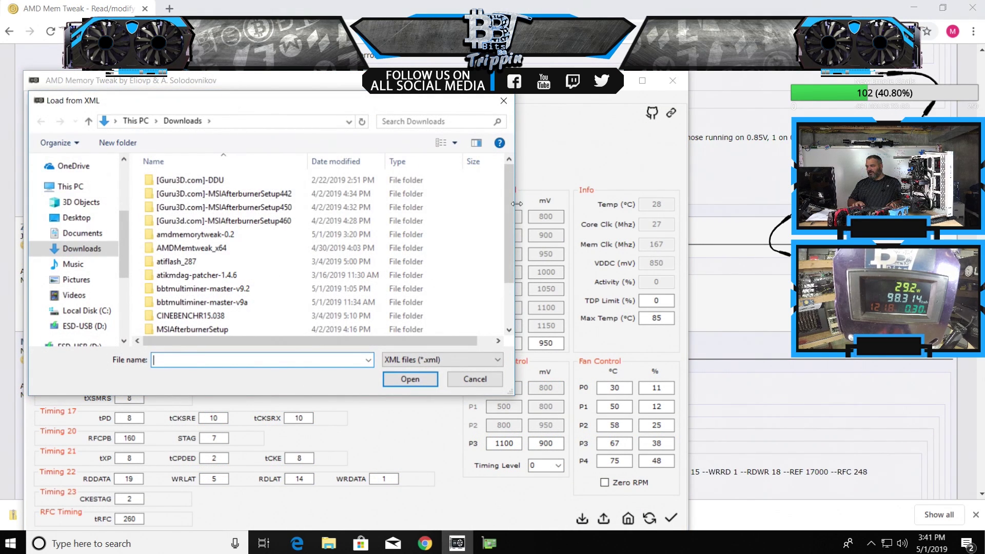
pyautogui.moveTo(509, 213); pyautogui.dragTo(492, 268)
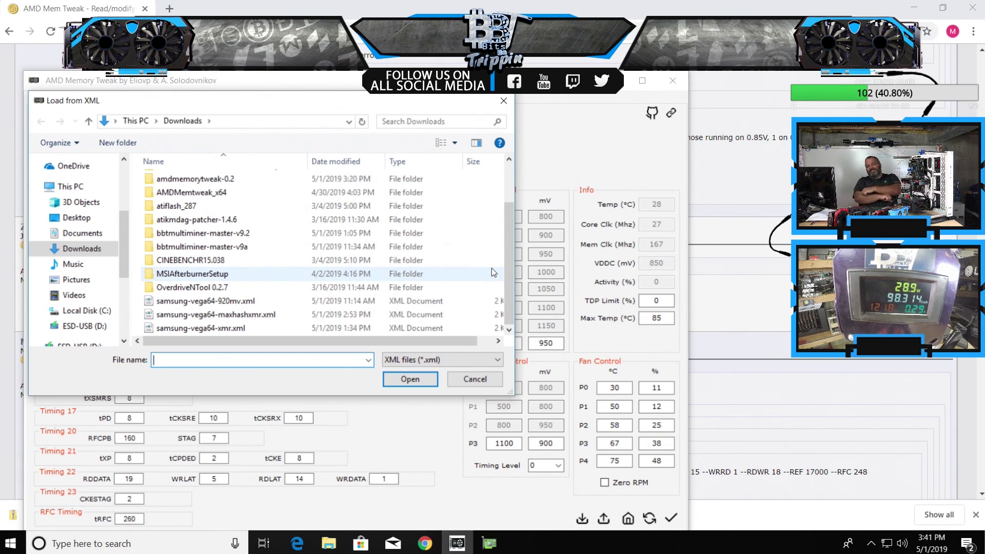
pyautogui.click(236, 314)
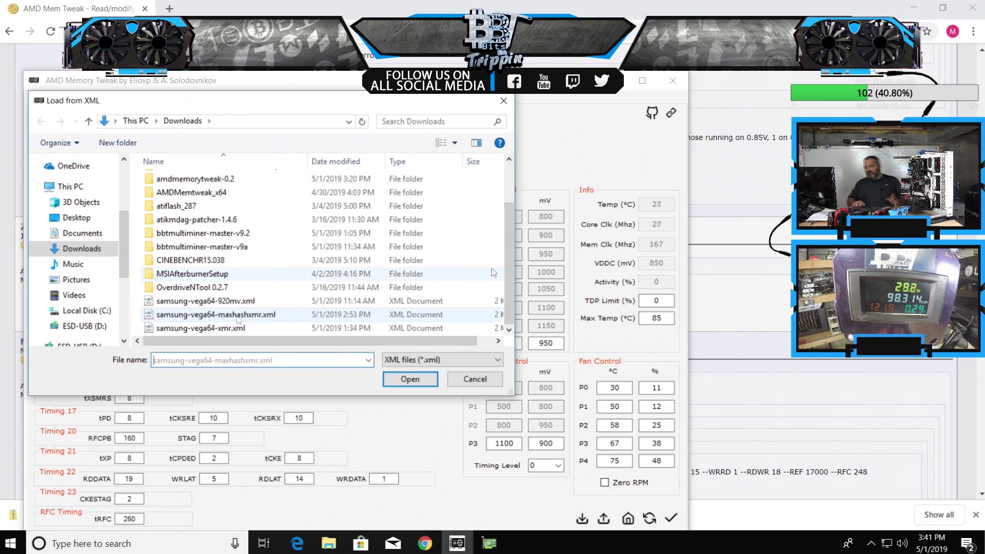
pyautogui.rightClick(236, 315)
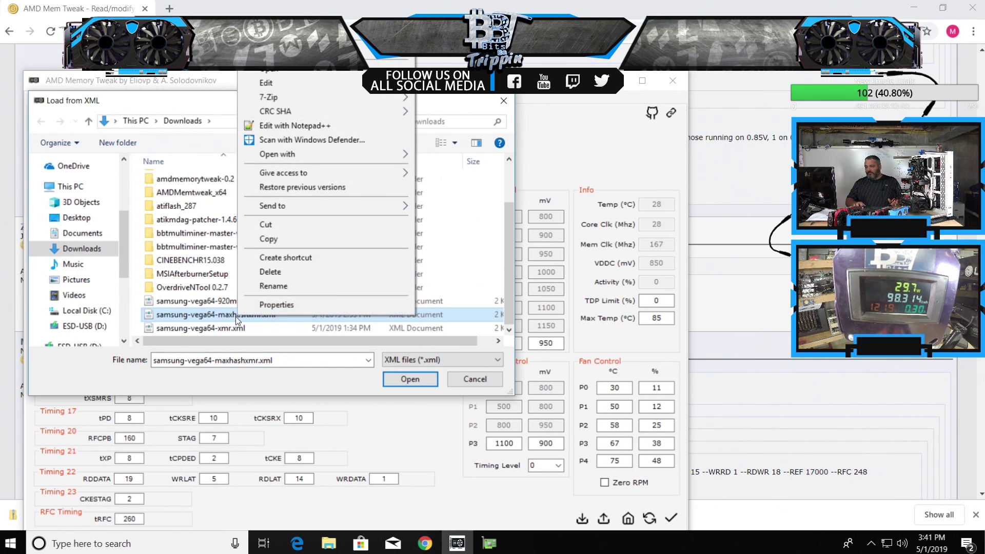
pyautogui.click(291, 125)
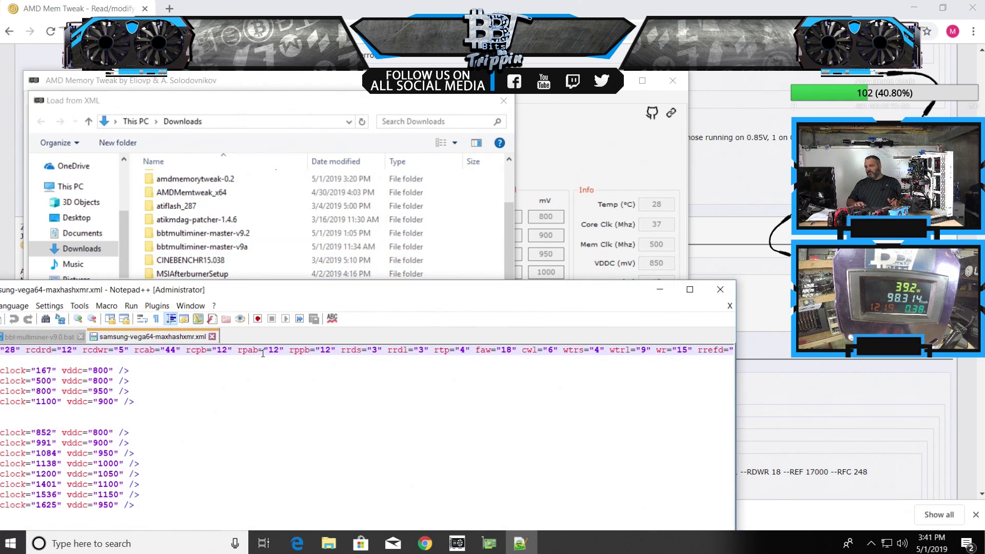
# Review the timing, memory, core and fan values in the XML, close Notepad++ and import samsung-vega64-maxhashxmr.xml
pyautogui.moveTo(291, 291); pyautogui.dragTo(424, 161)
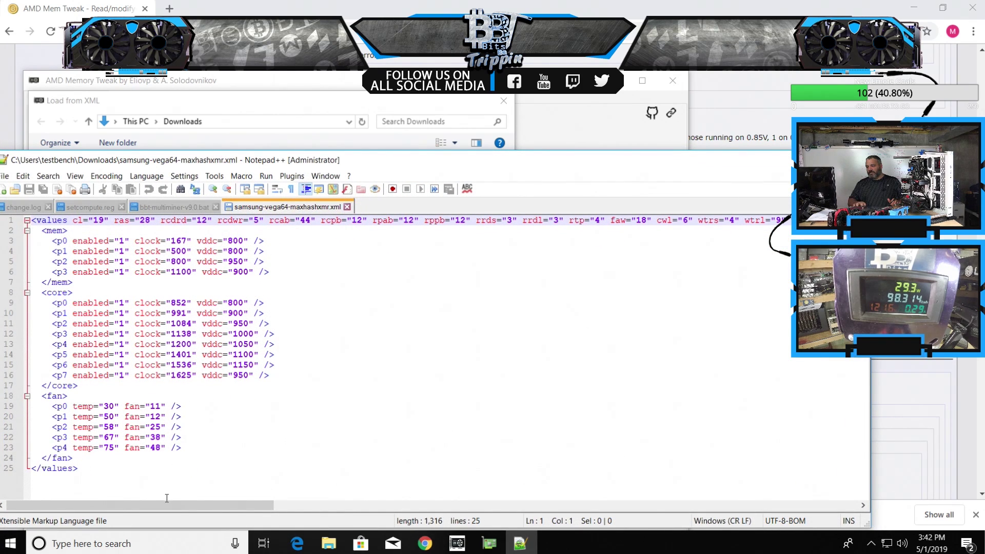
pyautogui.moveTo(161, 507); pyautogui.dragTo(236, 513)
pyautogui.hotkey('alt', 'F4')
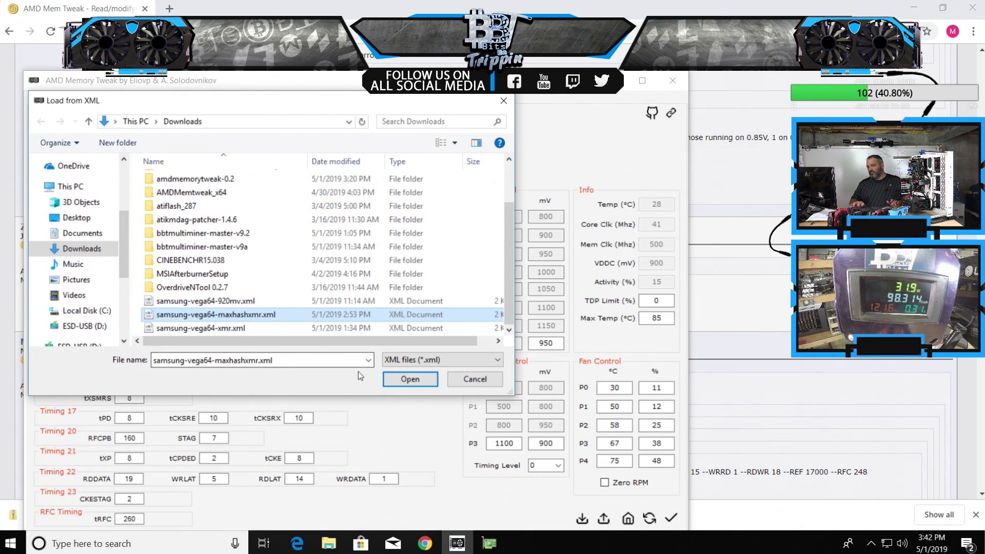
pyautogui.click(405, 378)
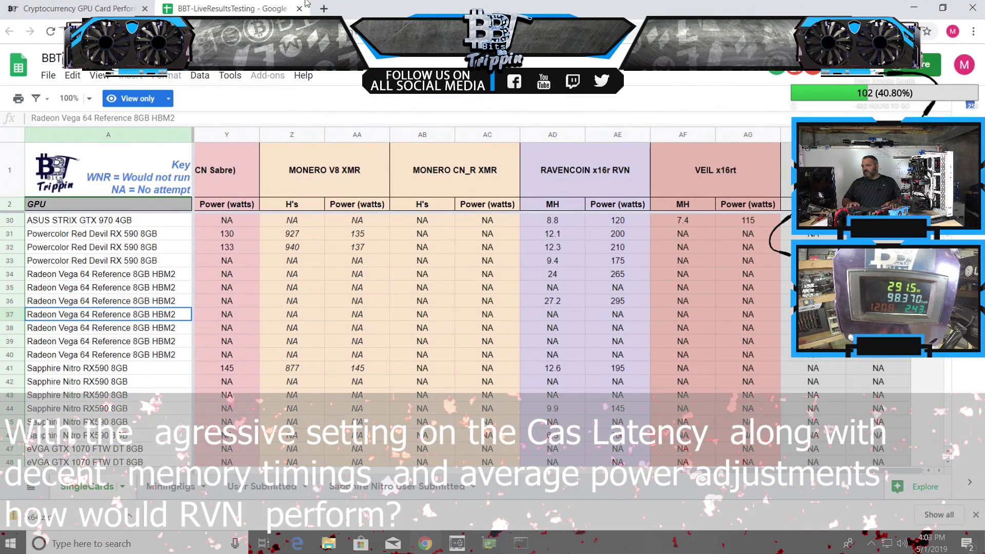
pyautogui.moveTo(422, 3); pyautogui.dragTo(556, 314)
pyautogui.click(393, 273)
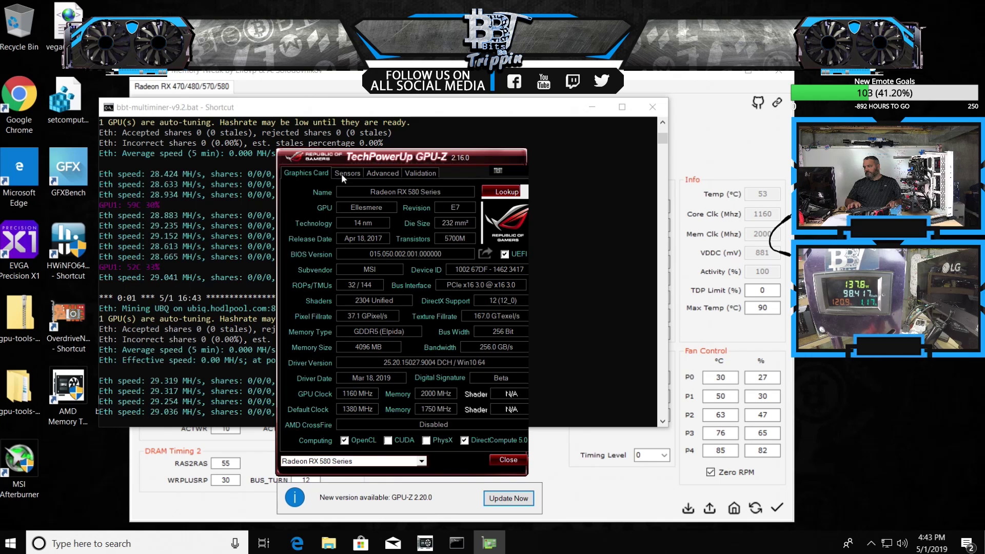
# Show GPU-Z's sensor readings for the Radeon RX 580 and rearrange its window and the miner console to reveal AMD Memory Tweak
pyautogui.click(341, 173)
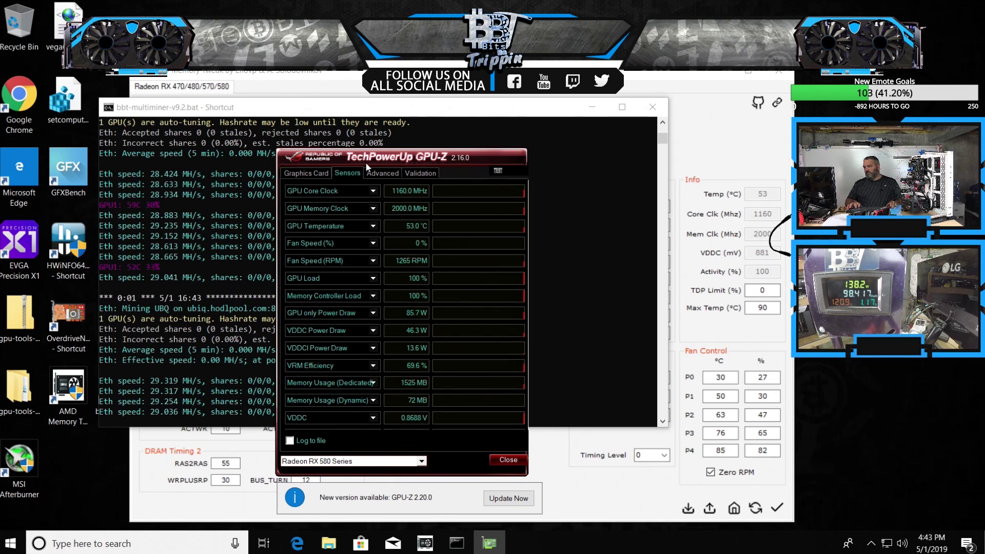
pyautogui.moveTo(365, 162); pyautogui.dragTo(838, 314)
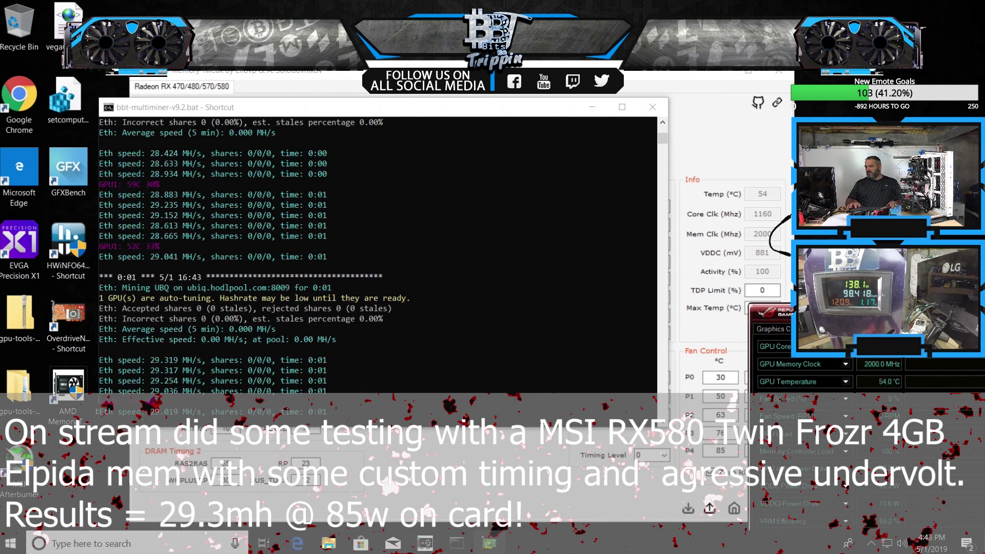
pyautogui.moveTo(462, 106); pyautogui.dragTo(379, 151)
pyautogui.click(357, 88)
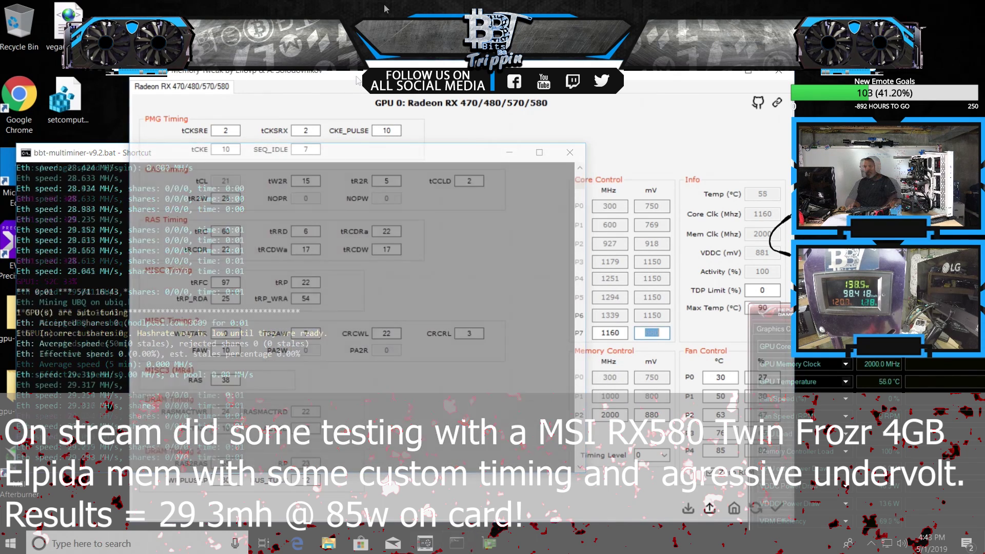